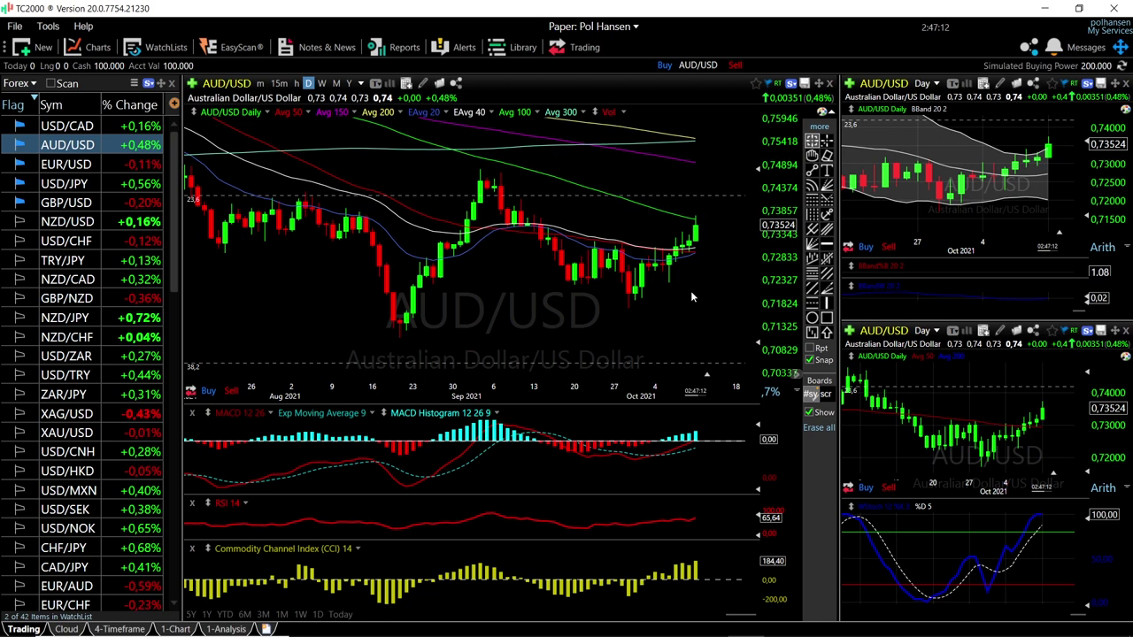
Erase the old white trendline from the AUD/USD daily chart, then zoom back in
{"action": "scroll", "coordinate": [688, 271], "scroll_direction": "down", "scroll_amount": 5}
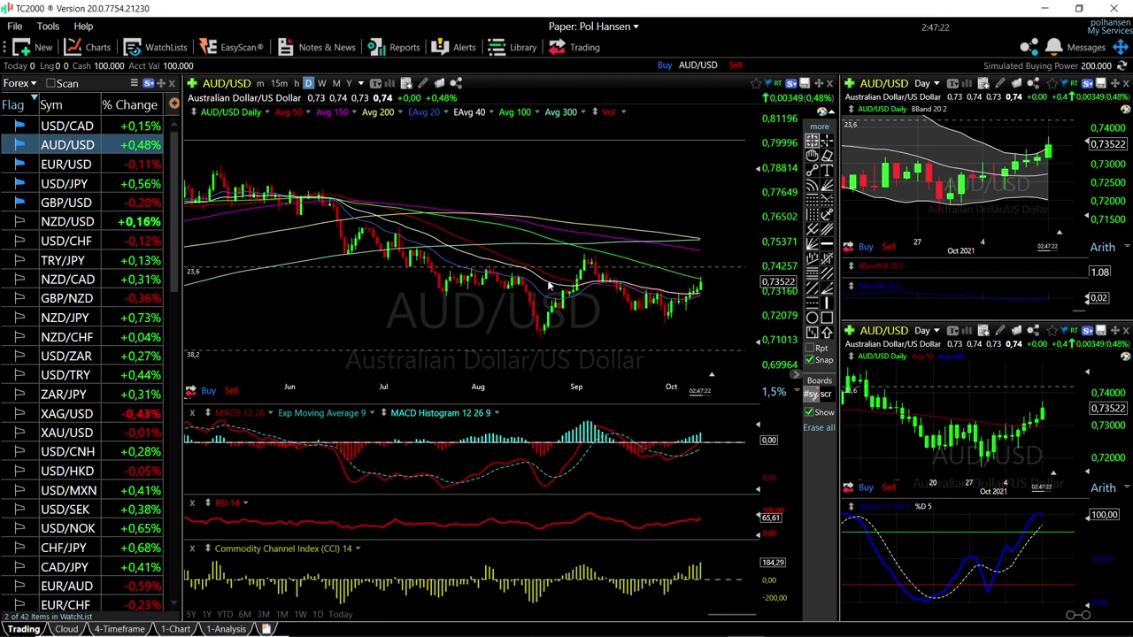
{"action": "scroll", "coordinate": [551, 276], "scroll_direction": "down", "scroll_amount": 3}
{"action": "left_click", "coordinate": [826, 155]}
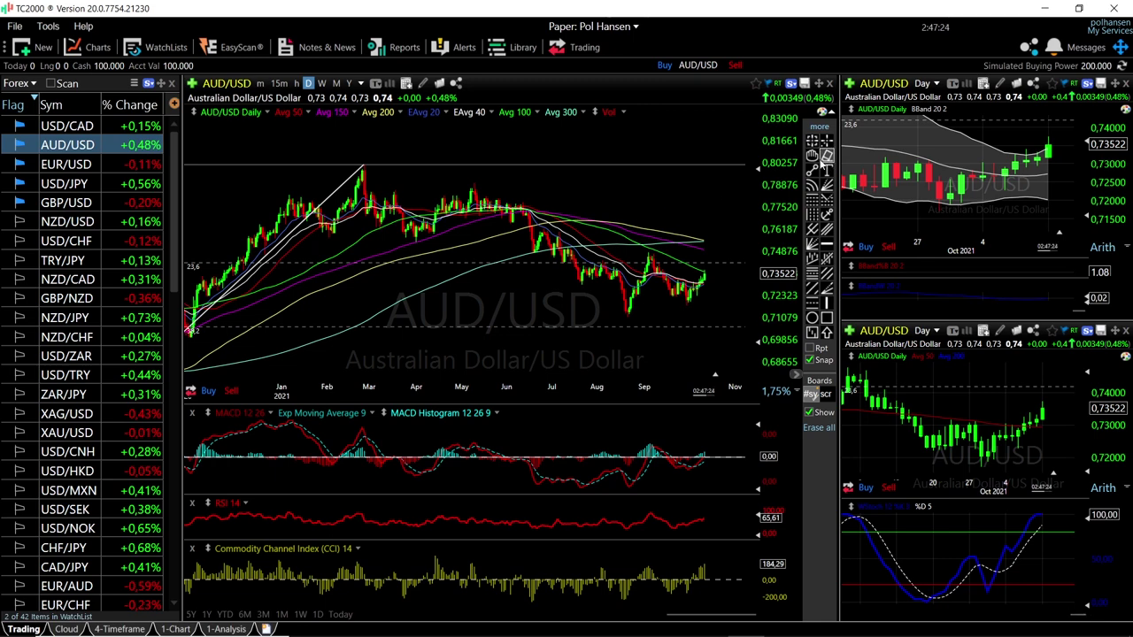
{"action": "left_click", "coordinate": [365, 170]}
{"action": "scroll", "coordinate": [691, 307], "scroll_direction": "up", "scroll_amount": 3}
{"action": "left_click", "coordinate": [811, 141]}
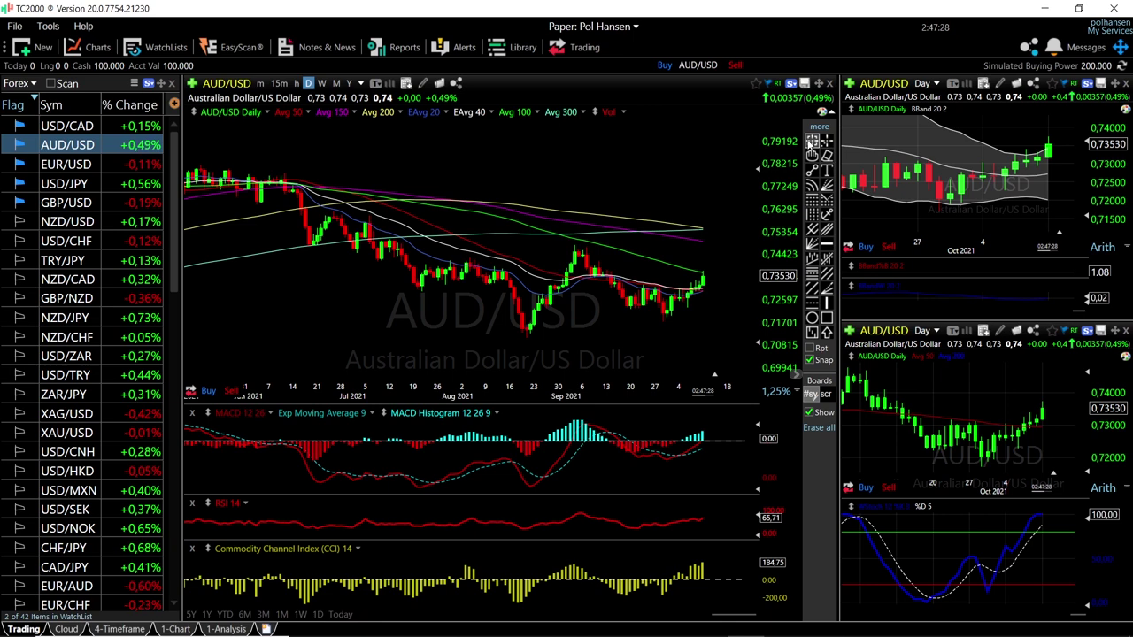
Load GBP/USD into every chart and zoom its daily chart in and out across date ranges
{"action": "left_click", "coordinate": [88, 203]}
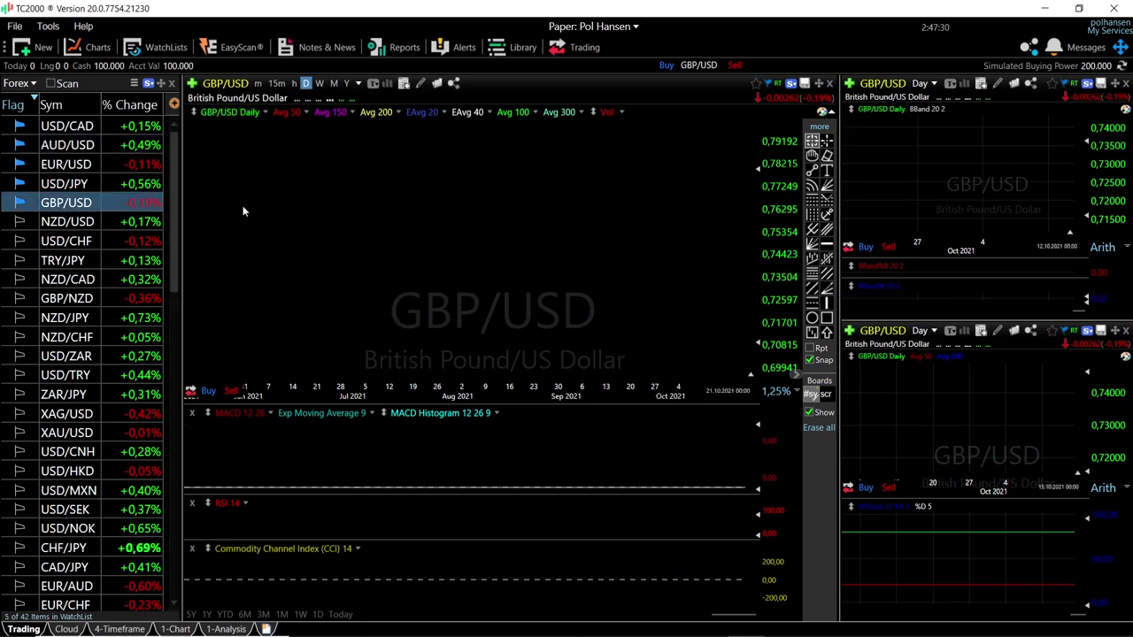
{"action": "scroll", "coordinate": [708, 301], "scroll_direction": "up", "scroll_amount": 4}
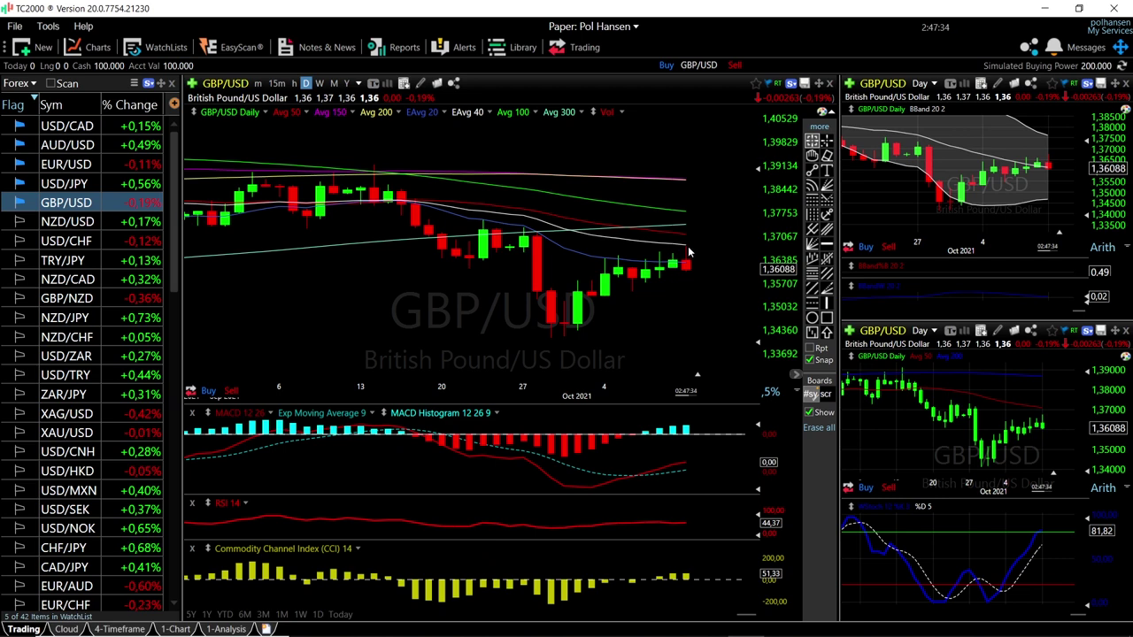
{"action": "scroll", "coordinate": [682, 249], "scroll_direction": "up", "scroll_amount": 3}
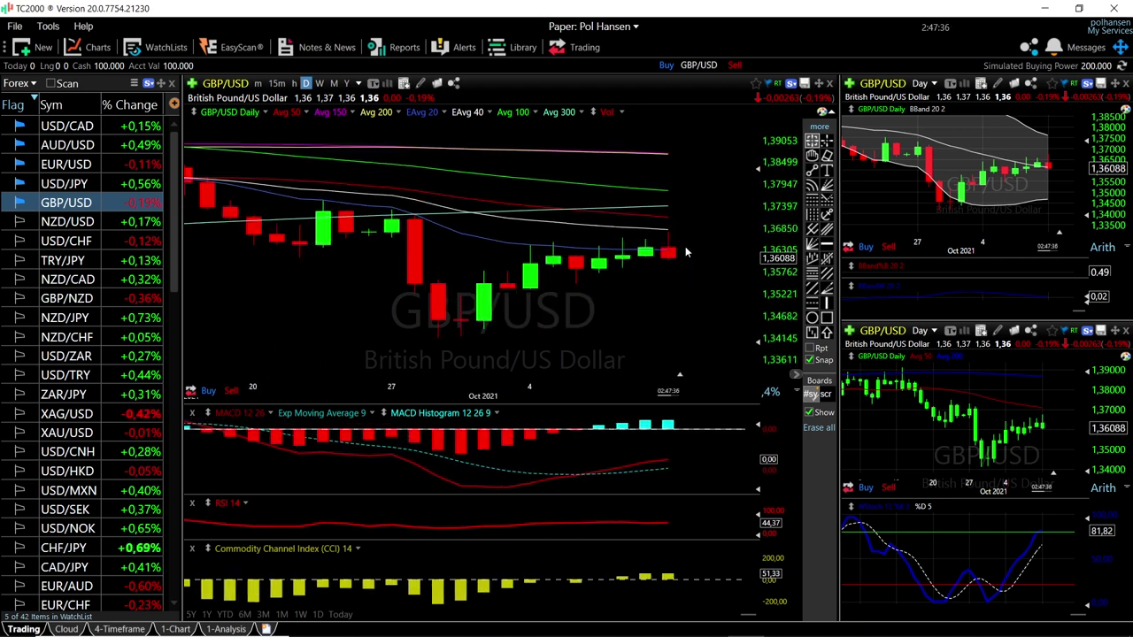
{"action": "mouse_move", "coordinate": [668, 231]}
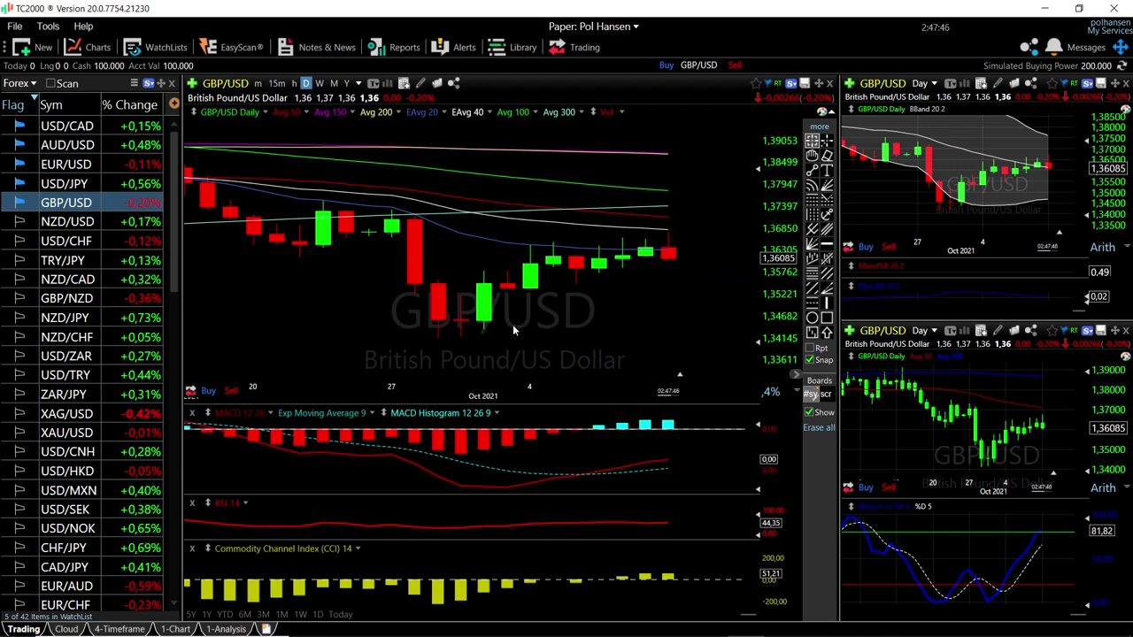
{"action": "scroll", "coordinate": [519, 327], "scroll_direction": "down", "scroll_amount": 4}
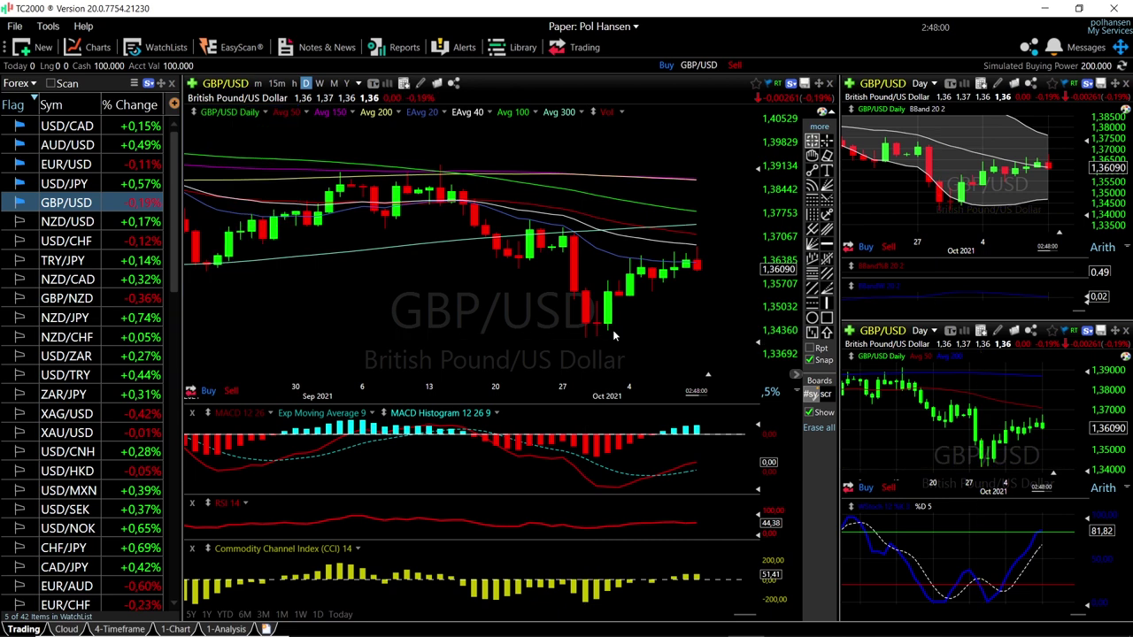
{"action": "scroll", "coordinate": [613, 335], "scroll_direction": "down", "scroll_amount": 5}
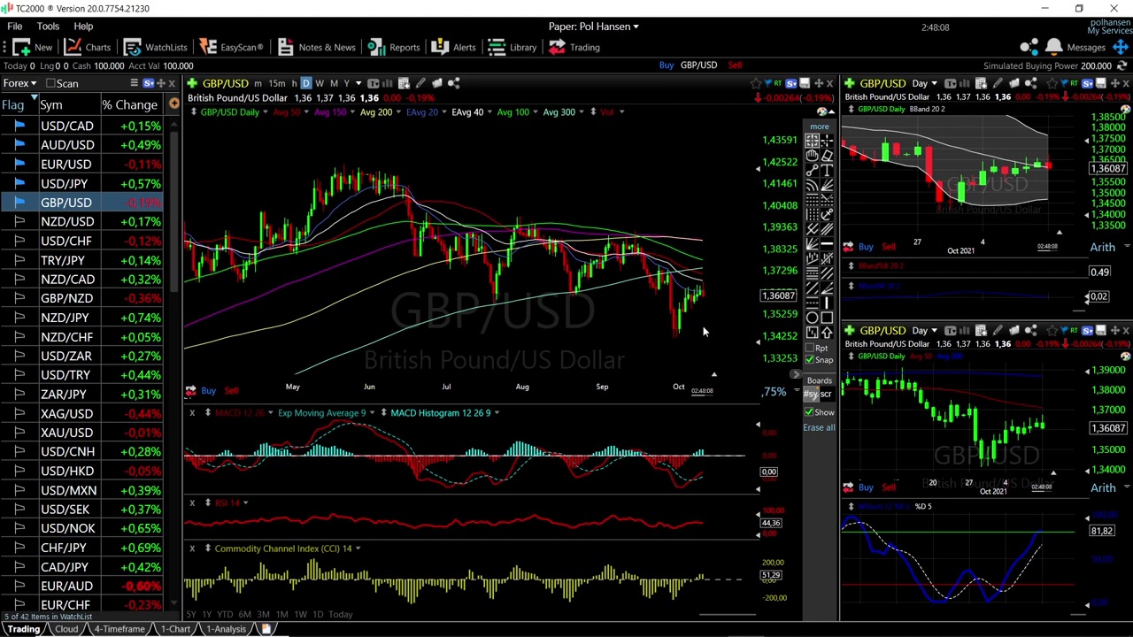
{"action": "scroll", "coordinate": [706, 292], "scroll_direction": "down", "scroll_amount": 5}
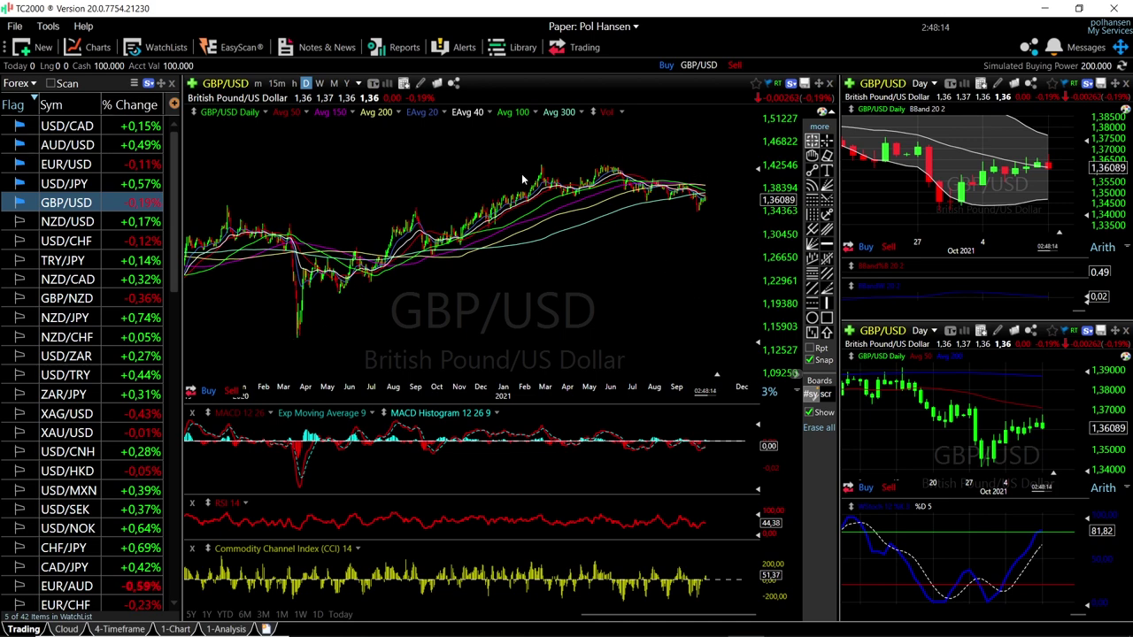
{"action": "scroll", "coordinate": [726, 241], "scroll_direction": "up", "scroll_amount": 5}
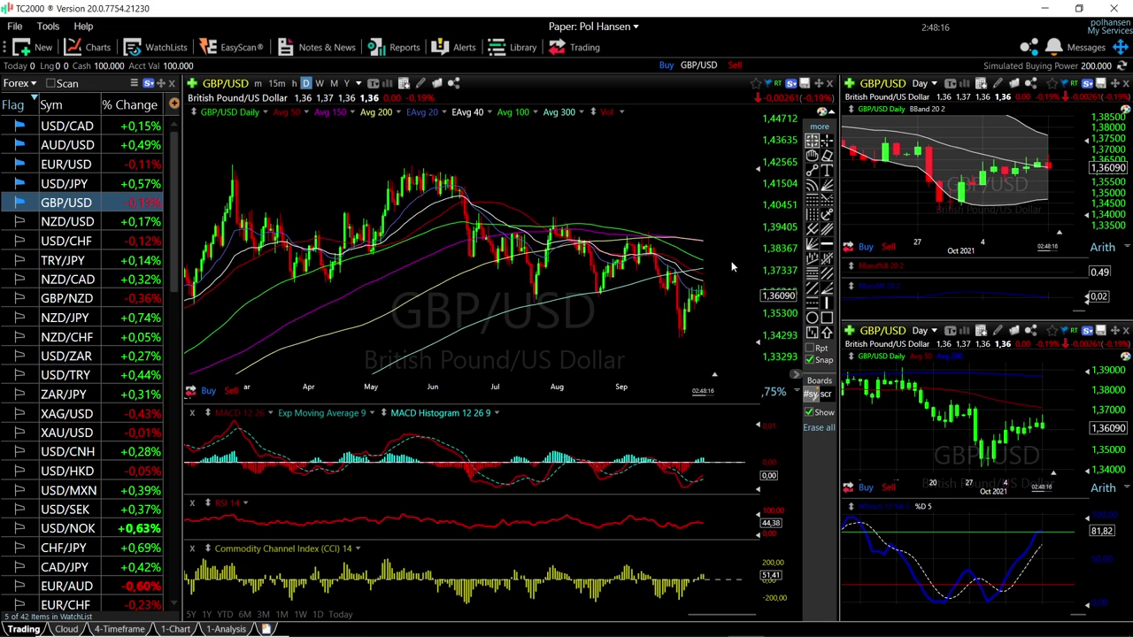
{"action": "scroll", "coordinate": [730, 265], "scroll_direction": "up", "scroll_amount": 2}
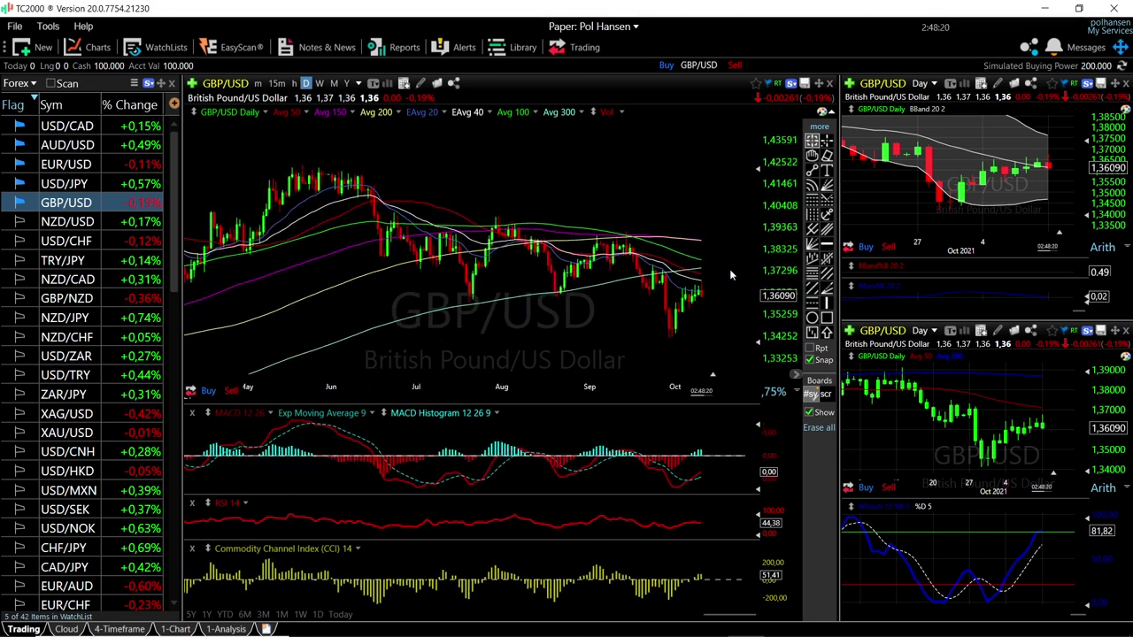
{"action": "scroll", "coordinate": [715, 451], "scroll_direction": "up", "scroll_amount": 1}
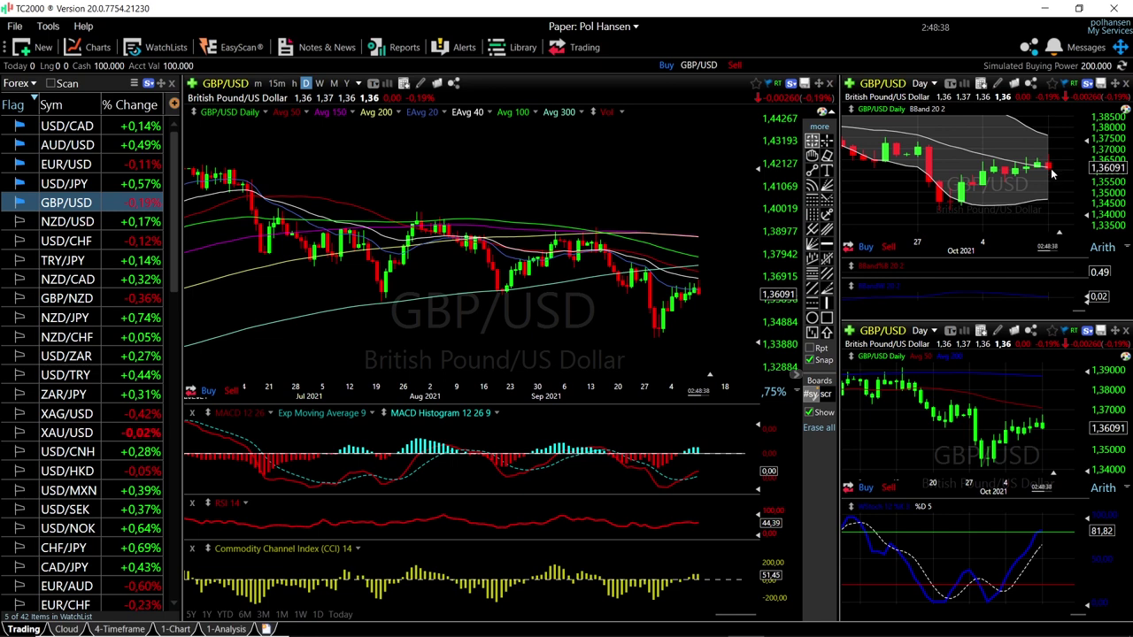
Read individual GBP/USD candle values with the crosshair, then load USD/JPY into all charts
{"action": "left_click_drag", "start_coordinate": [698, 323], "coordinate": [699, 323]}
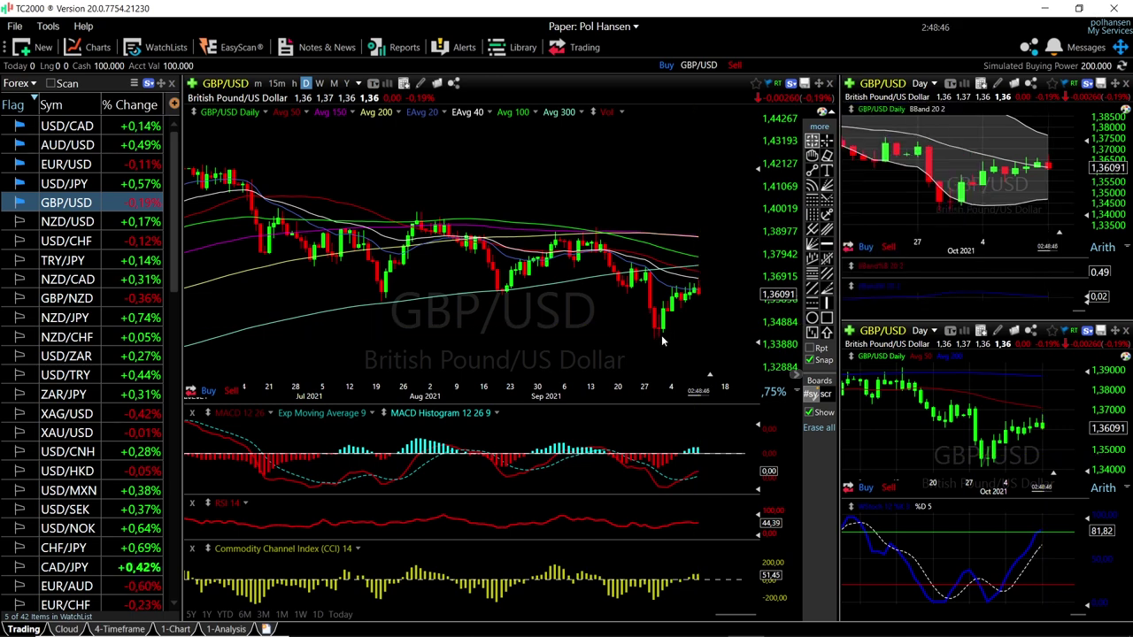
{"action": "scroll", "coordinate": [662, 335], "scroll_direction": "down", "scroll_amount": 6}
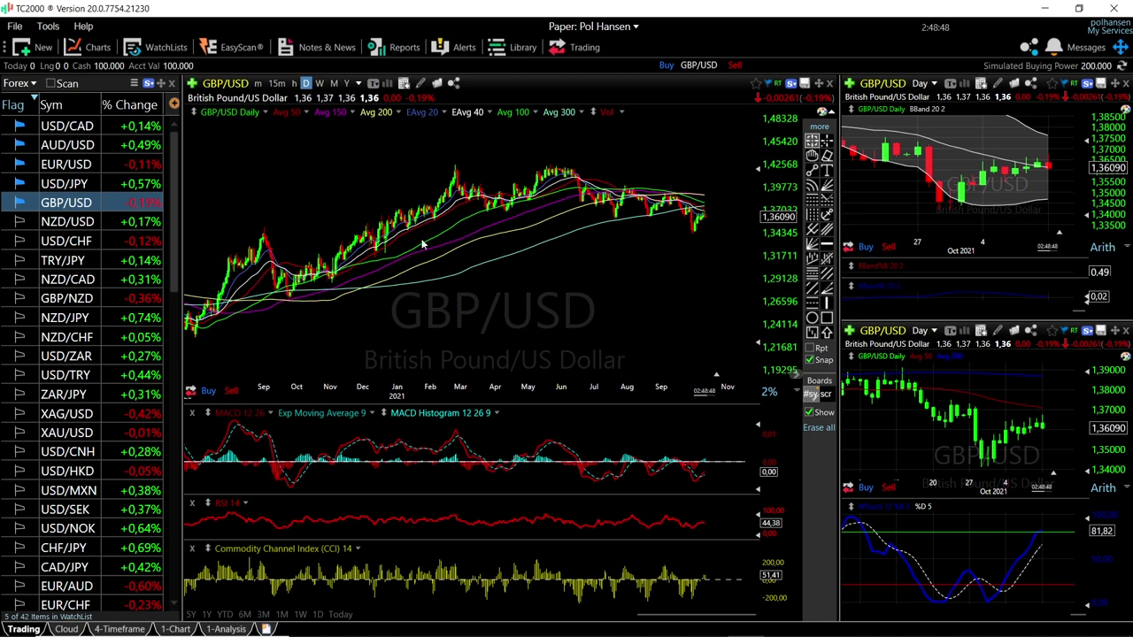
{"action": "scroll", "coordinate": [699, 292], "scroll_direction": "up", "scroll_amount": 6}
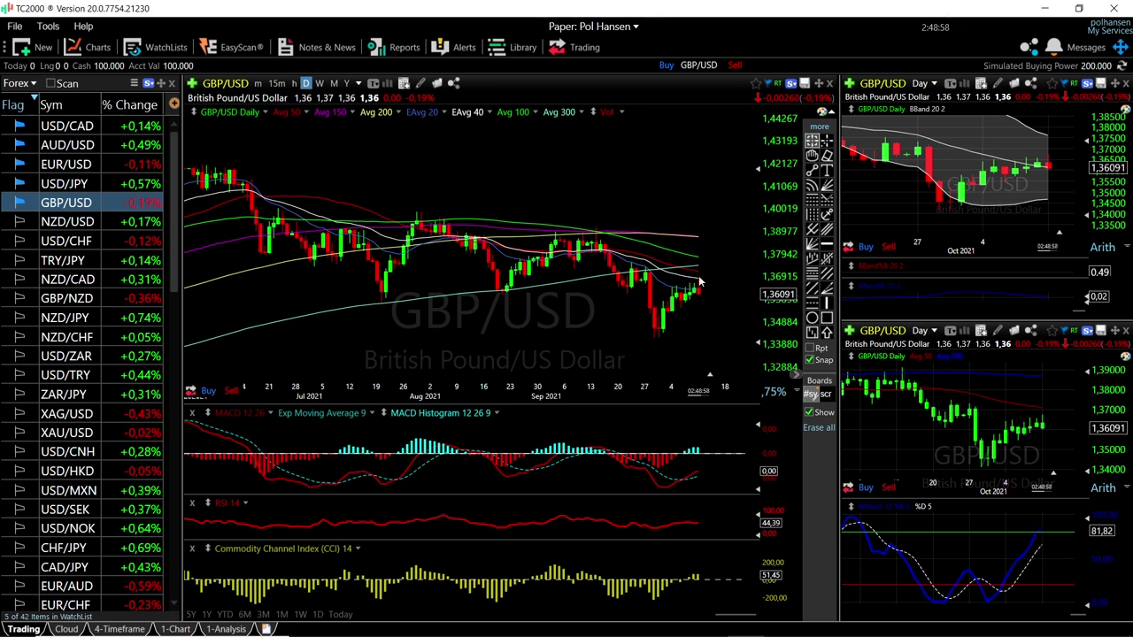
{"action": "scroll", "coordinate": [699, 295], "scroll_direction": "up", "scroll_amount": 2}
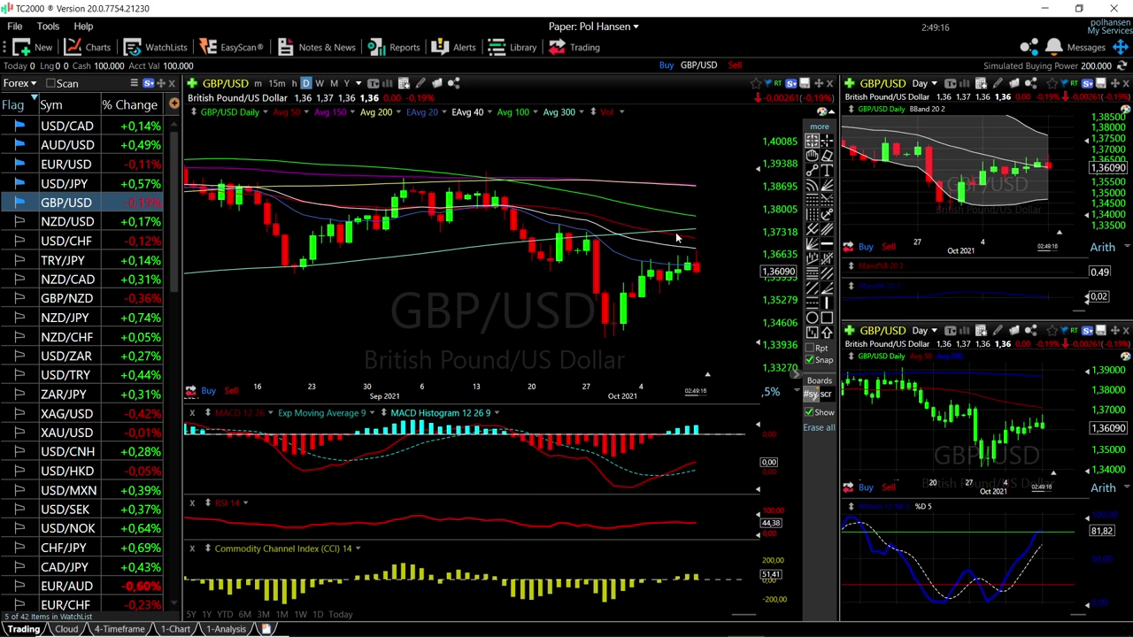
{"action": "left_click", "coordinate": [86, 184]}
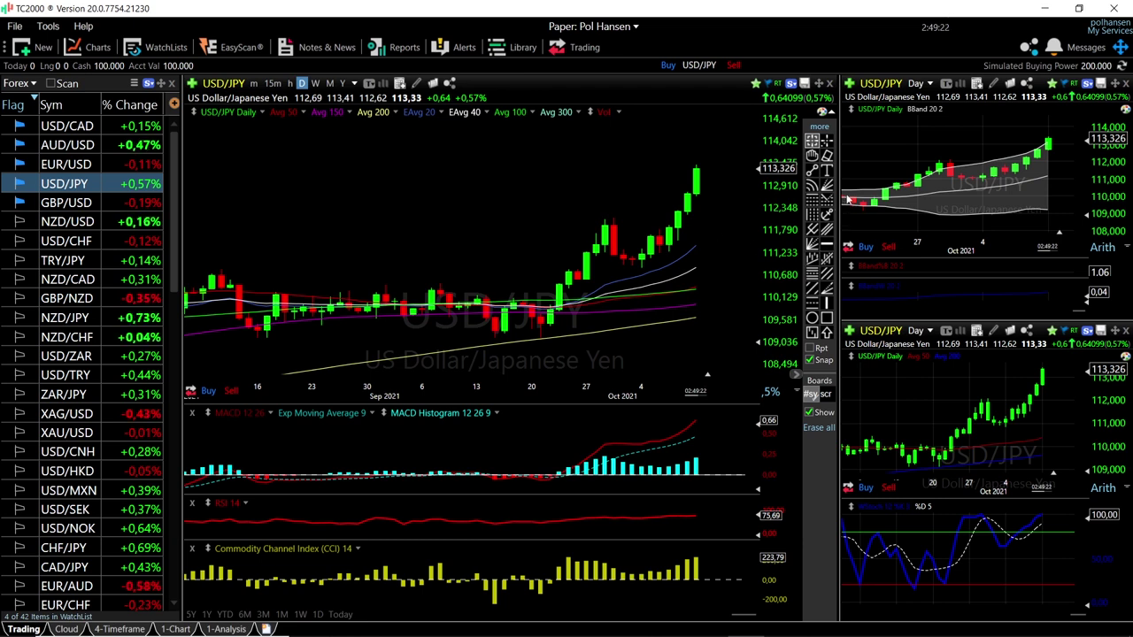
Draw a USD/JPY trendline and read the September bar and latest 113.33 bar values
{"action": "left_click", "coordinate": [815, 173]}
{"action": "mouse_move", "coordinate": [613, 219]}
{"action": "left_mouse_down"}
{"action": "mouse_move", "coordinate": [669, 252]}
{"action": "mouse_move", "coordinate": [625, 258]}
{"action": "mouse_move", "coordinate": [642, 270]}
{"action": "left_mouse_up"}
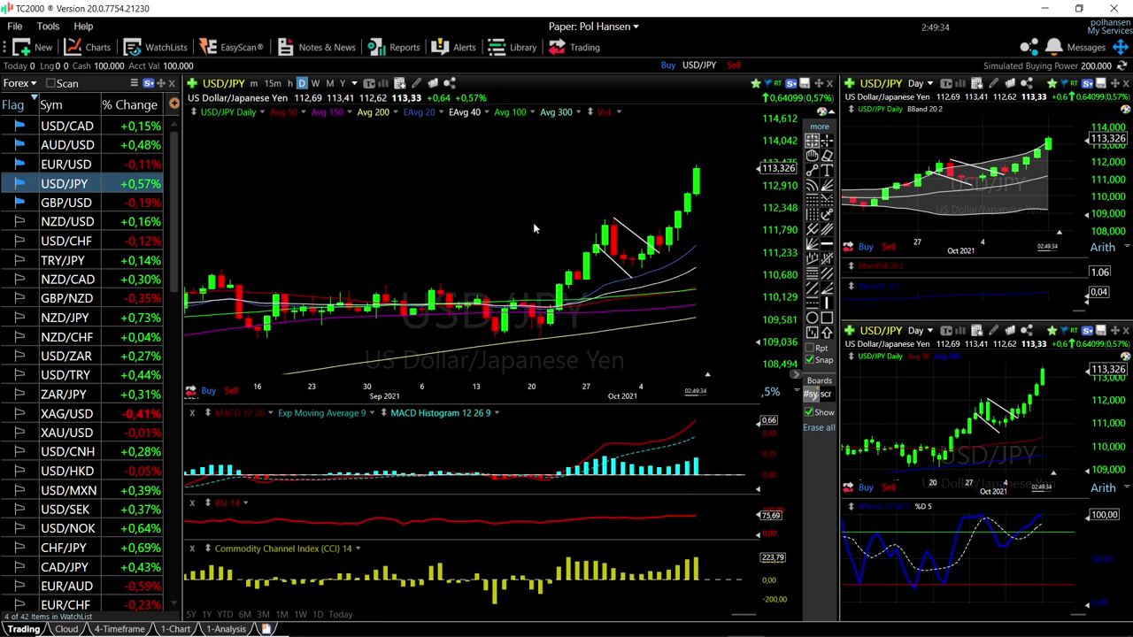
{"action": "left_click_drag", "start_coordinate": [535, 335], "coordinate": [541, 221]}
{"action": "left_click_drag", "start_coordinate": [697, 187], "coordinate": [697, 140]}
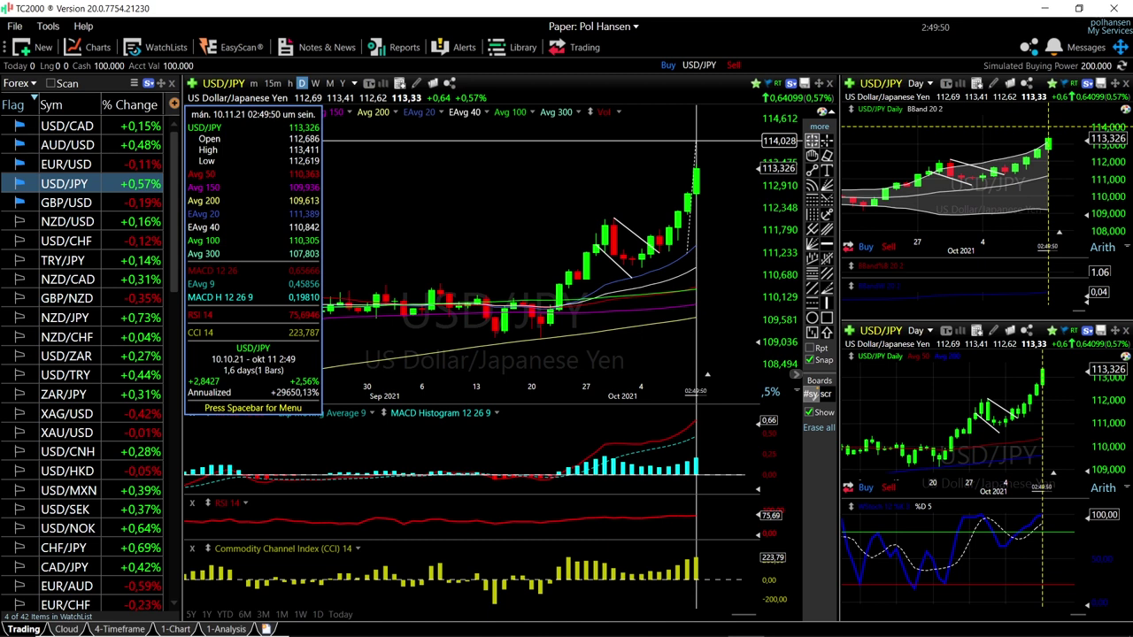
Hide the USD/JPY data box, zoom out to about a year of history, then back in
{"action": "middle_click", "coordinate": [696, 140]}
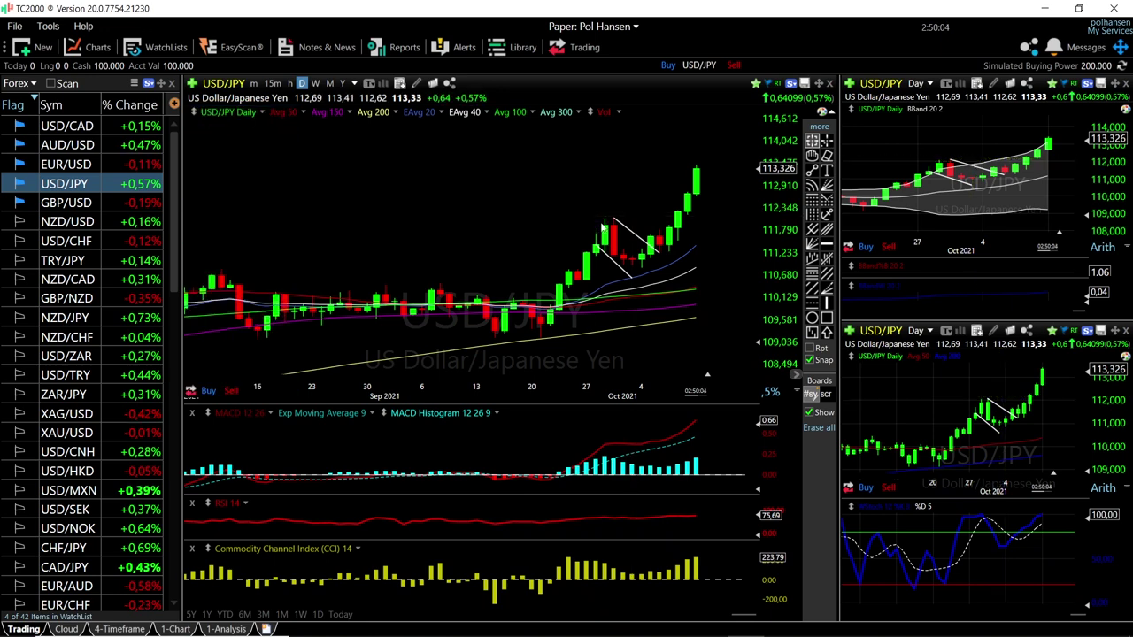
{"action": "mouse_move", "coordinate": [642, 217]}
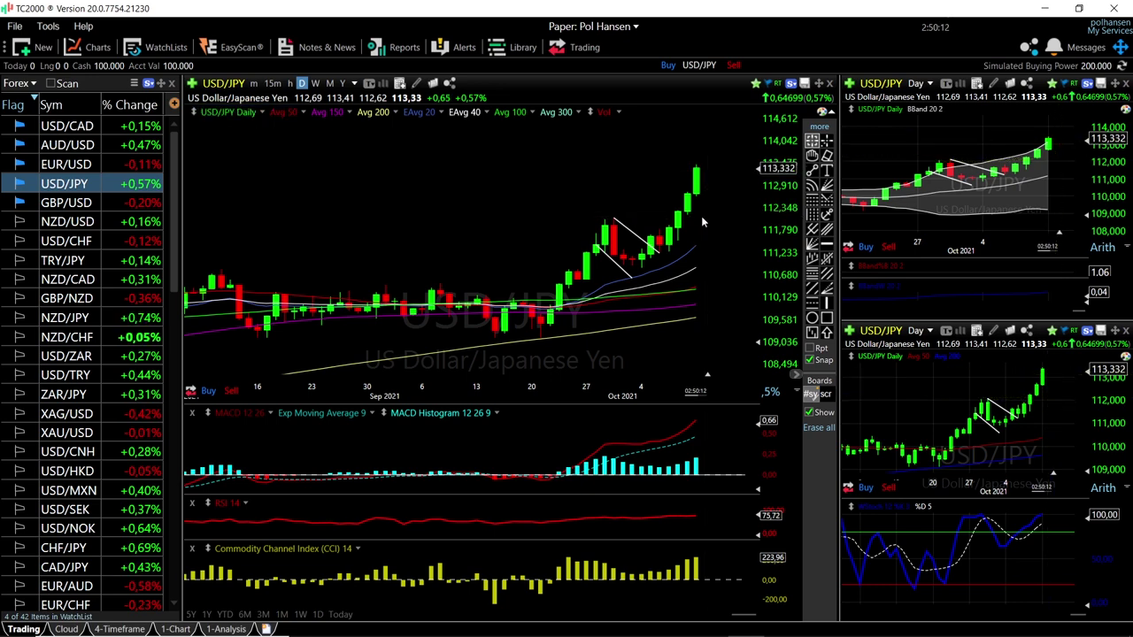
{"action": "scroll", "coordinate": [703, 219], "scroll_direction": "down", "scroll_amount": 5}
{"action": "scroll", "coordinate": [703, 222], "scroll_direction": "down", "scroll_amount": 3}
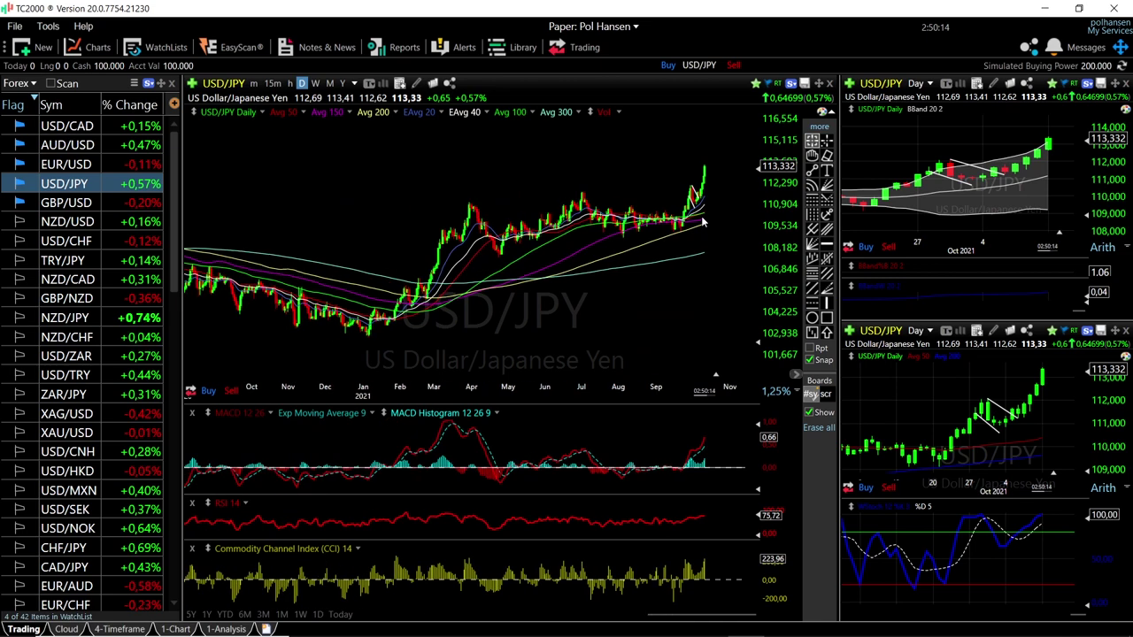
{"action": "scroll", "coordinate": [704, 221], "scroll_direction": "up", "scroll_amount": 4}
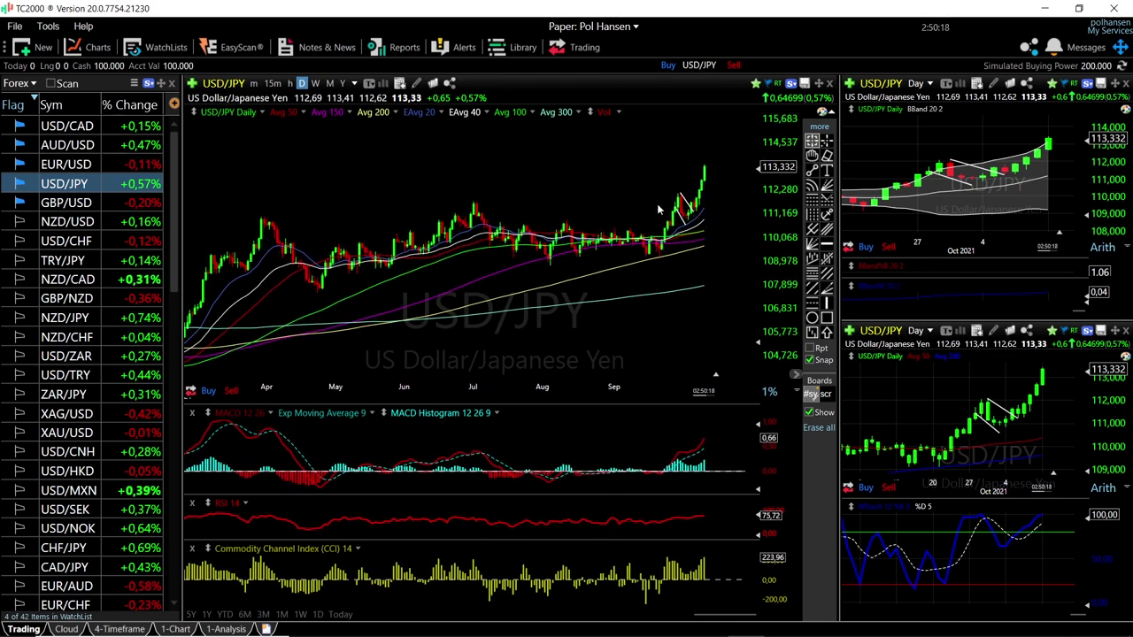
{"action": "scroll", "coordinate": [728, 272], "scroll_direction": "up", "scroll_amount": 3}
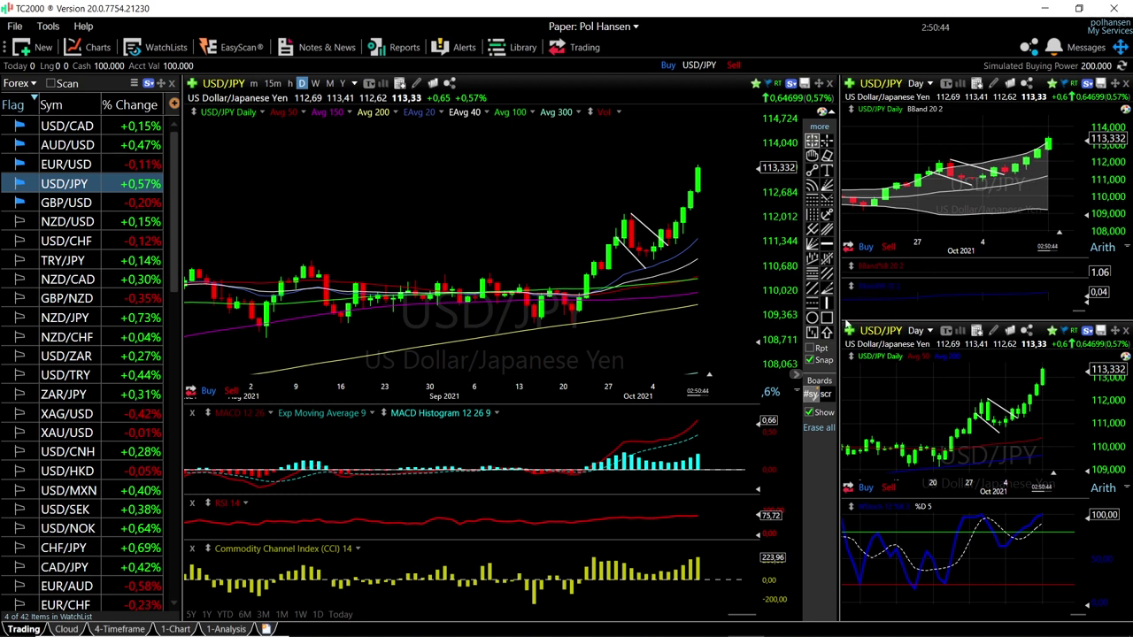
Load EUR/USD on all charts and zoom out over its past-year daily downtrend
{"action": "left_click", "coordinate": [71, 167]}
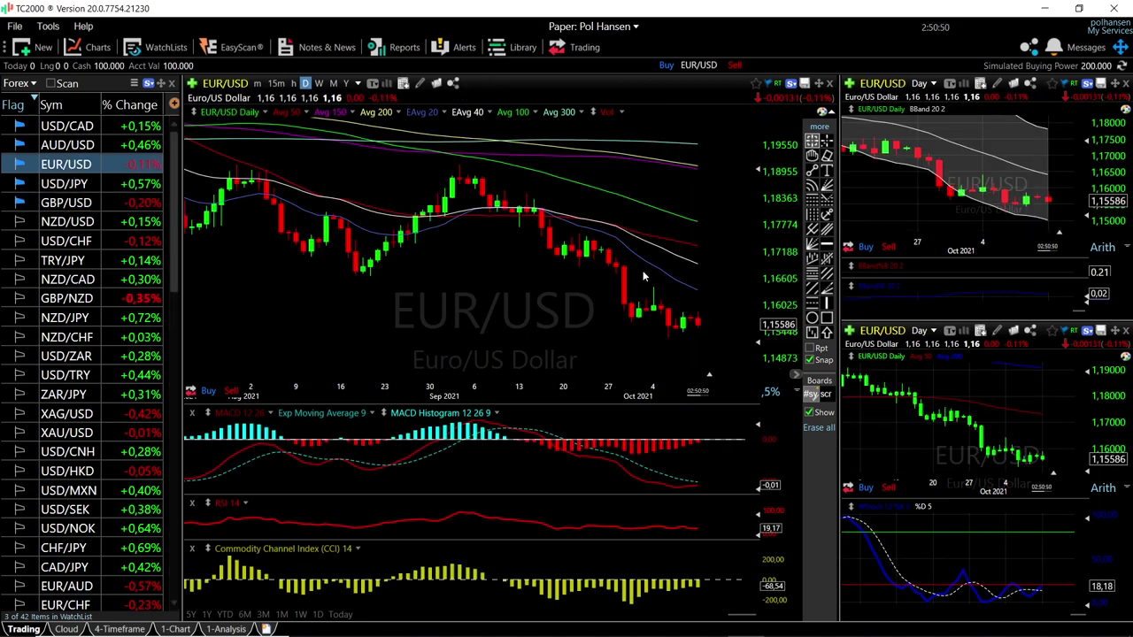
{"action": "scroll", "coordinate": [623, 285], "scroll_direction": "down", "scroll_amount": 5}
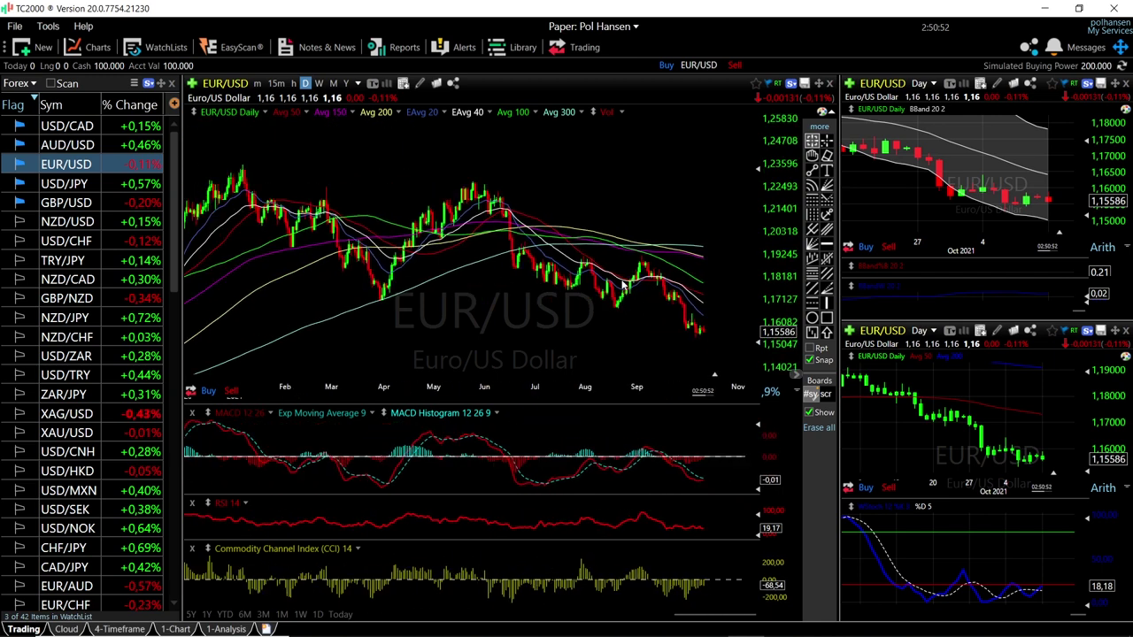
{"action": "scroll", "coordinate": [623, 285], "scroll_direction": "down", "scroll_amount": 1}
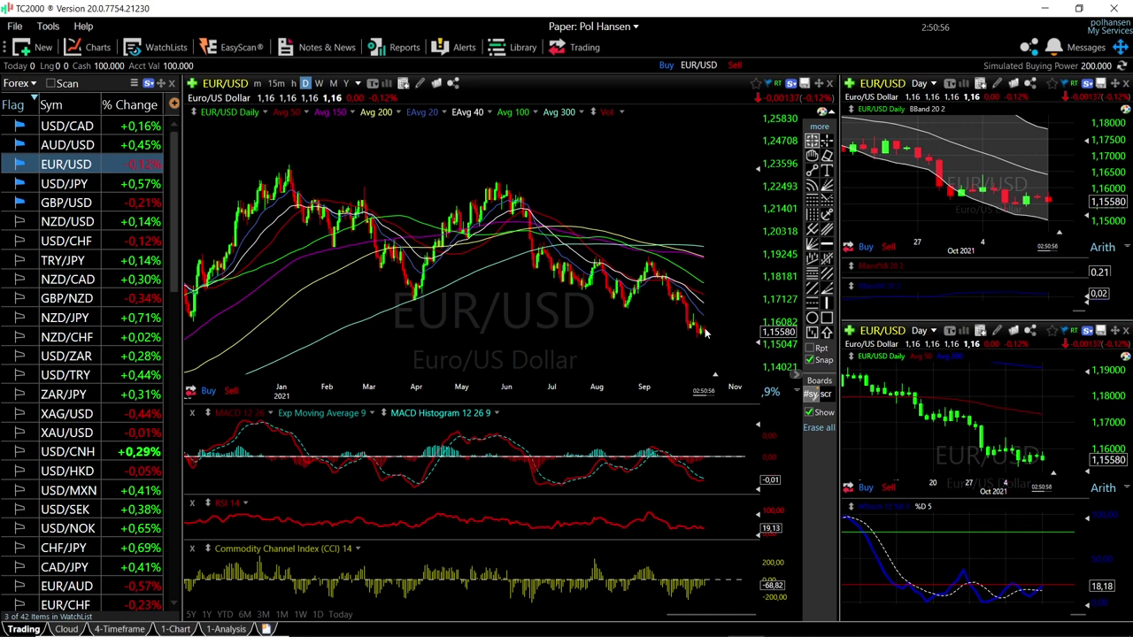
{"action": "scroll", "coordinate": [705, 332], "scroll_direction": "up", "scroll_amount": 2}
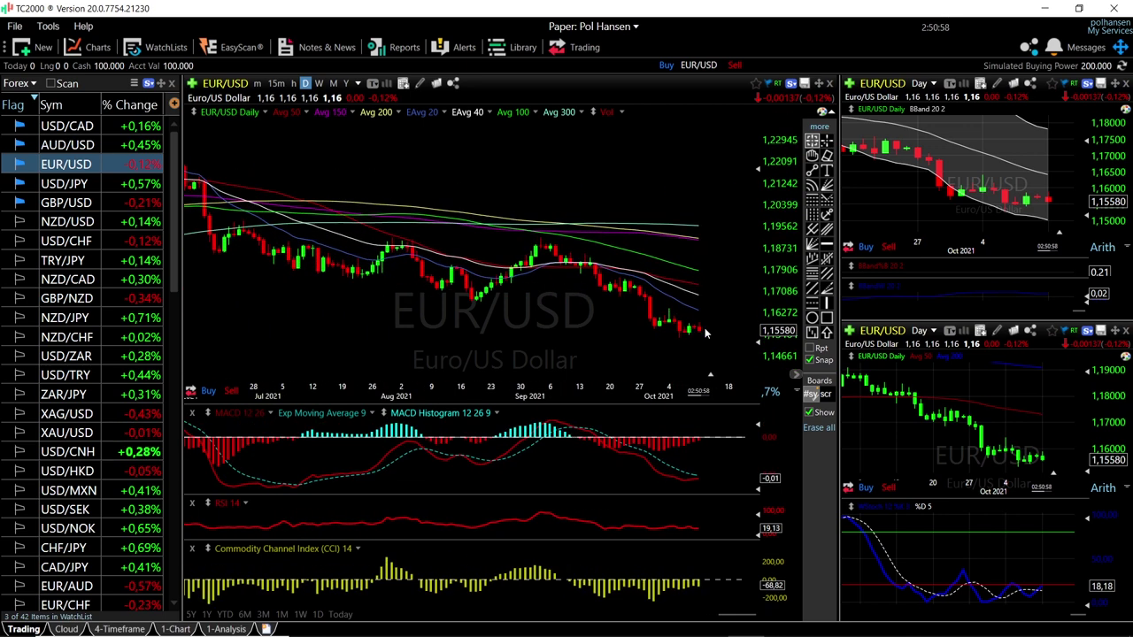
{"action": "scroll", "coordinate": [706, 332], "scroll_direction": "up", "scroll_amount": 1}
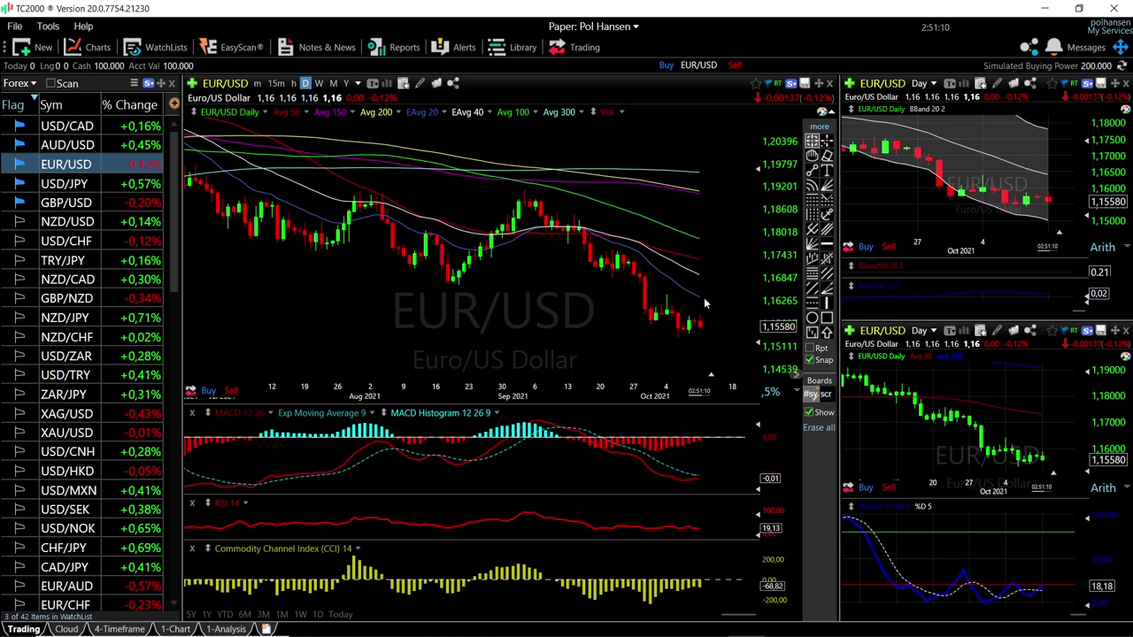
Zoom the EUR/USD chart out and in again, then switch all charts to AUD/USD
{"action": "scroll", "coordinate": [698, 300], "scroll_direction": "down", "scroll_amount": 5}
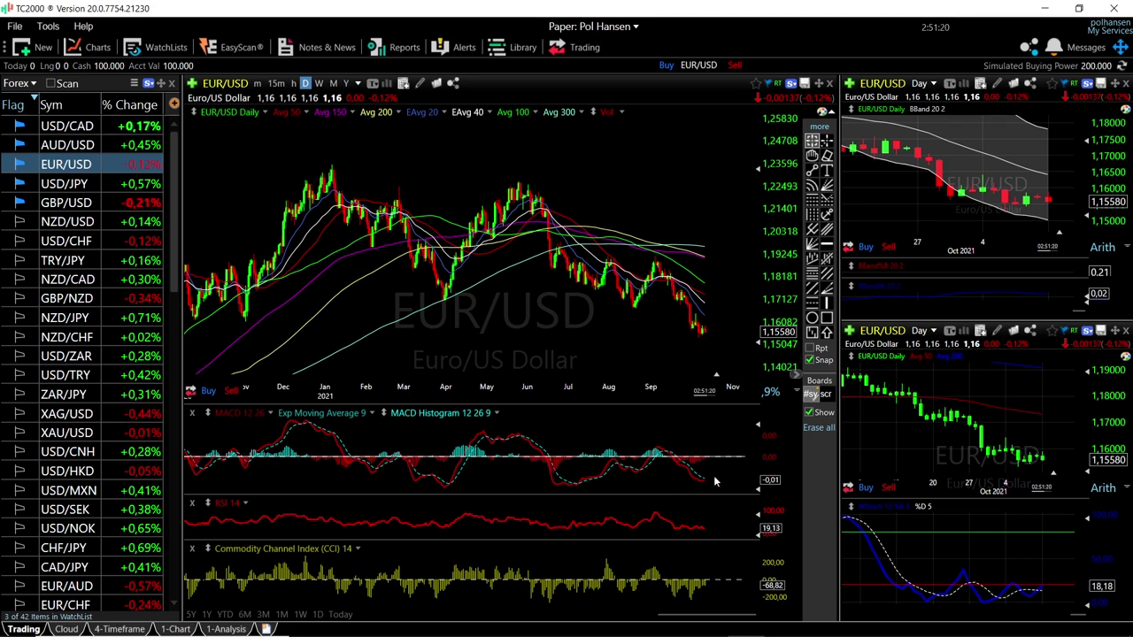
{"action": "scroll", "coordinate": [713, 478], "scroll_direction": "up", "scroll_amount": 5}
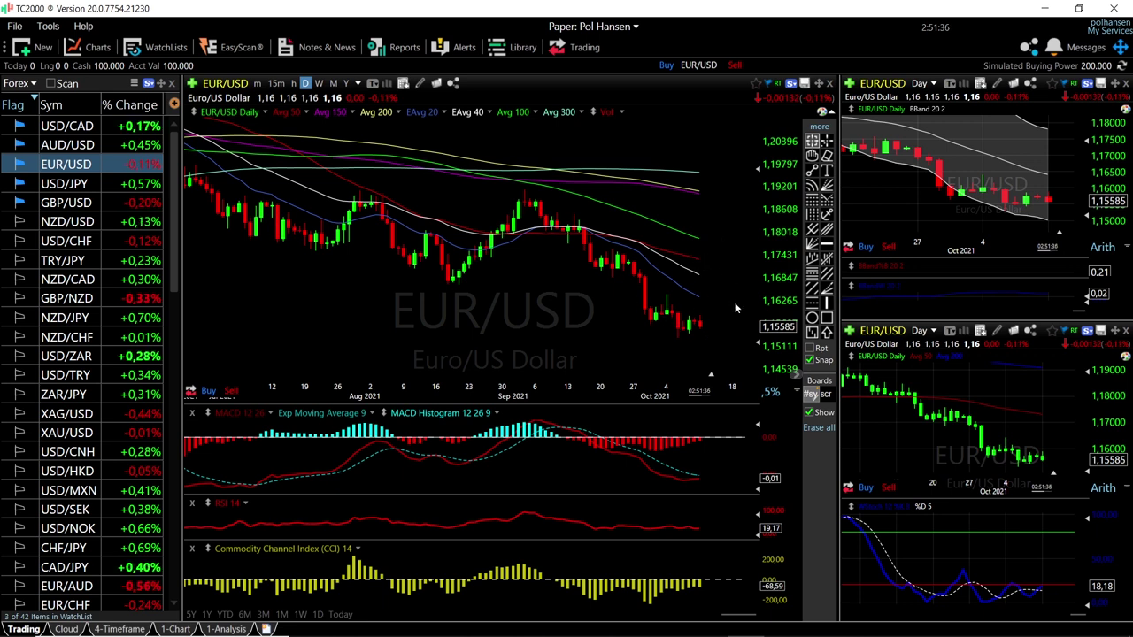
{"action": "left_click", "coordinate": [82, 146]}
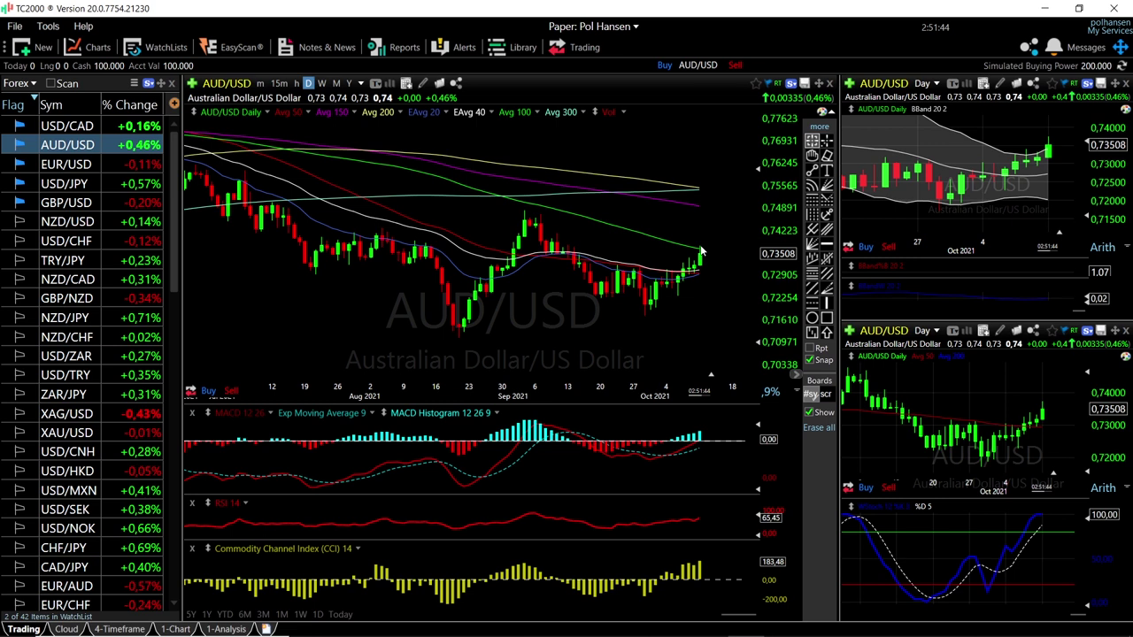
Measure the AUD/USD move from Sep 3 to Sep 29 and check Bollinger Band values (top 0.73411)
{"action": "left_click", "coordinate": [526, 212]}
{"action": "left_click_drag", "start_coordinate": [525, 213], "coordinate": [659, 310]}
{"action": "scroll", "coordinate": [688, 285], "scroll_direction": "up", "scroll_amount": 3}
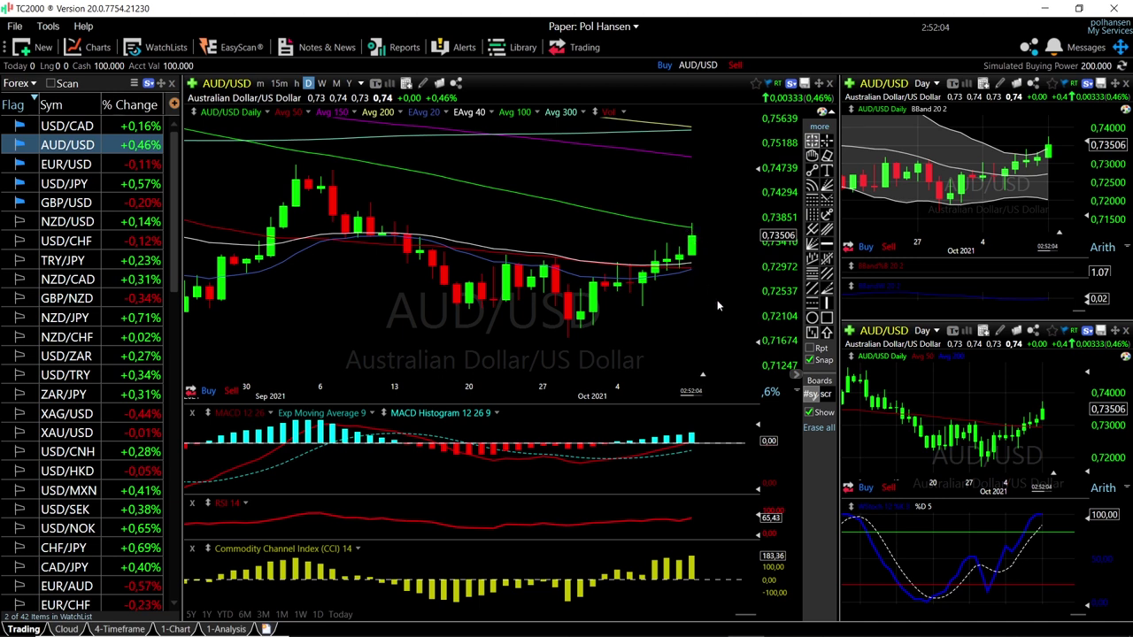
{"action": "scroll", "coordinate": [648, 290], "scroll_direction": "down", "scroll_amount": 5}
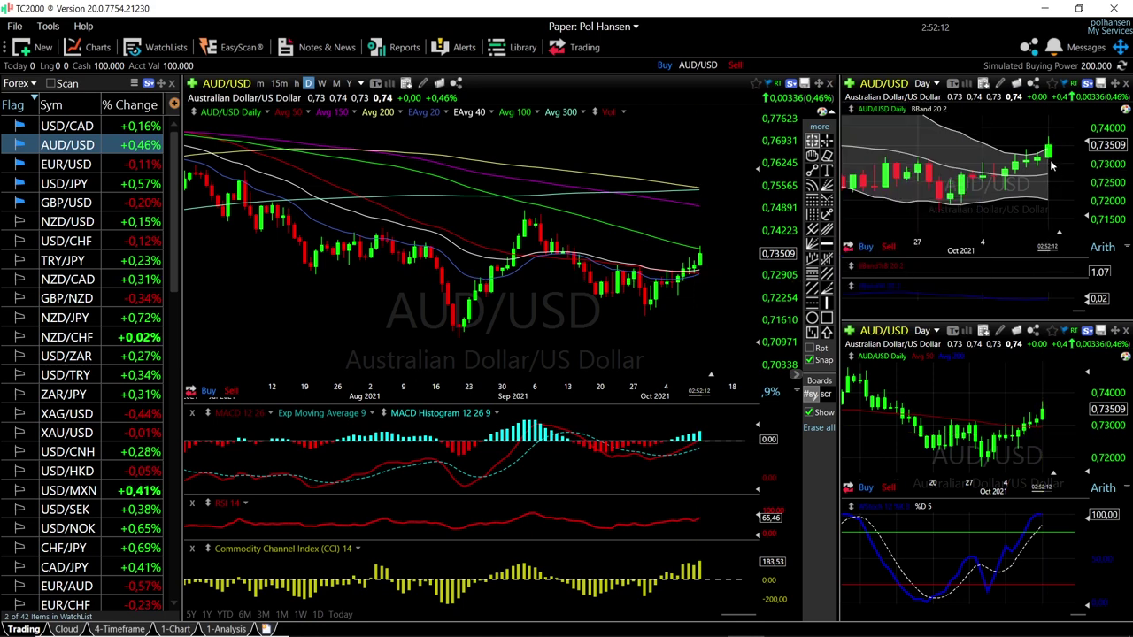
{"action": "left_click", "coordinate": [1049, 172]}
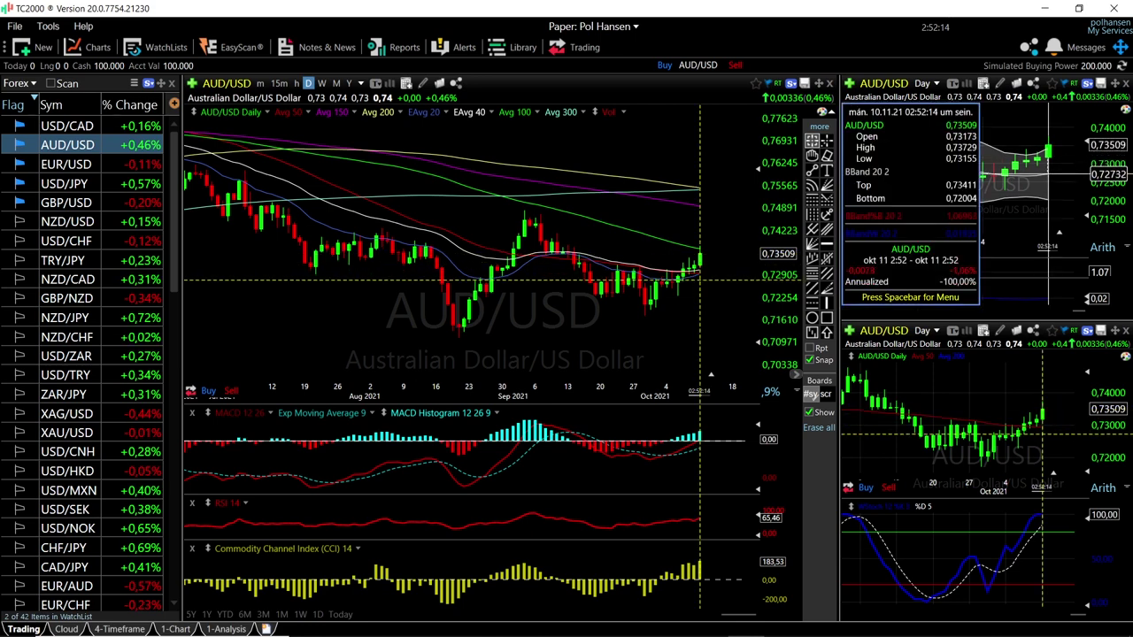